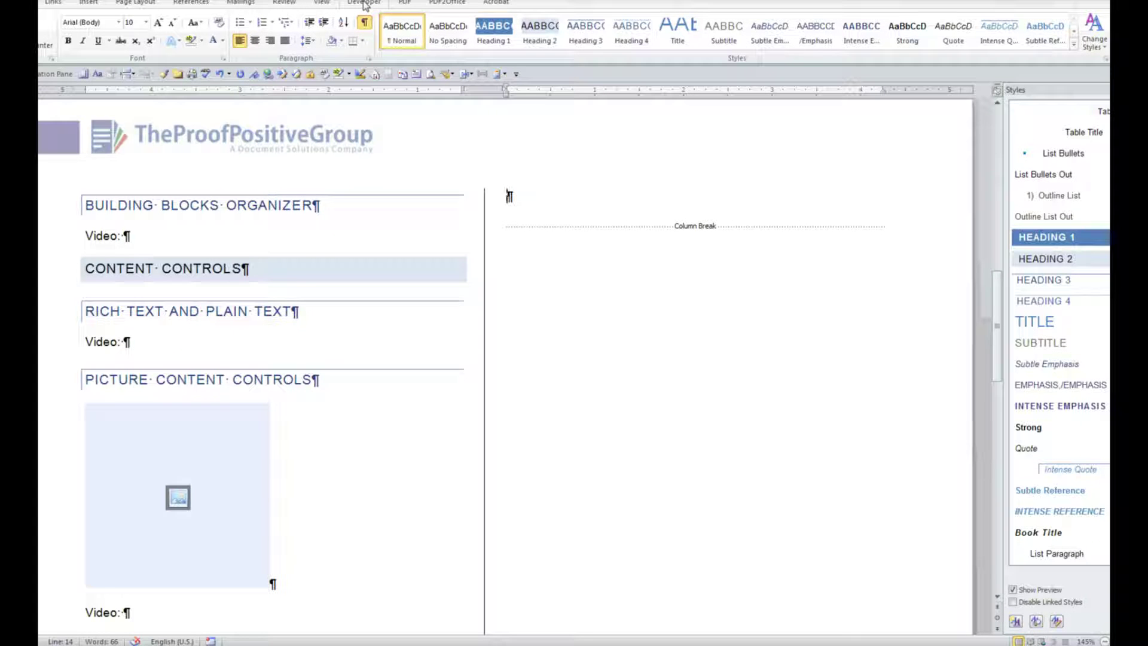
- Insert two picture content controls side by side in the empty second column above the column break
{"action": "left_click", "coordinate": [363, 3]}
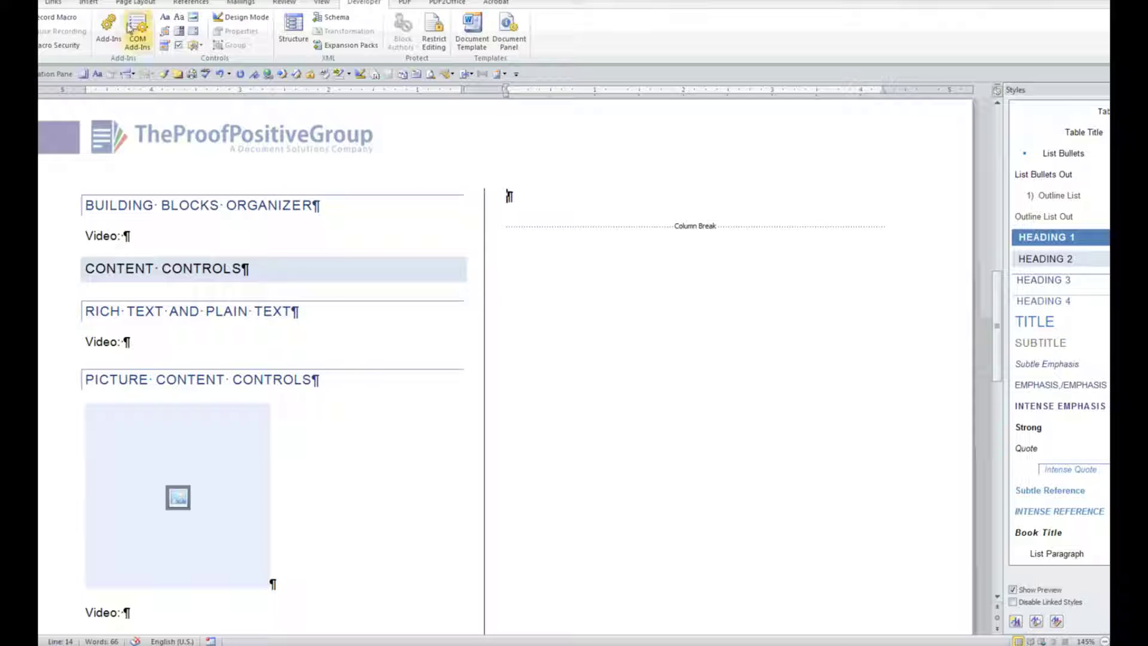
{"action": "left_click", "coordinate": [193, 19]}
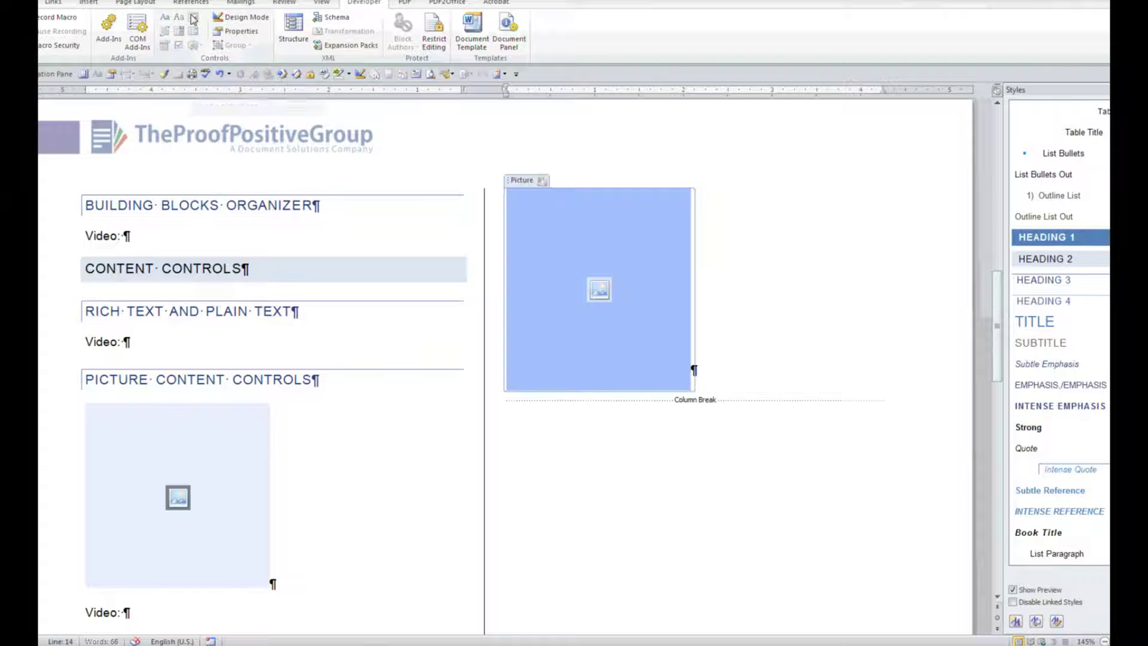
{"action": "left_click", "coordinate": [757, 334]}
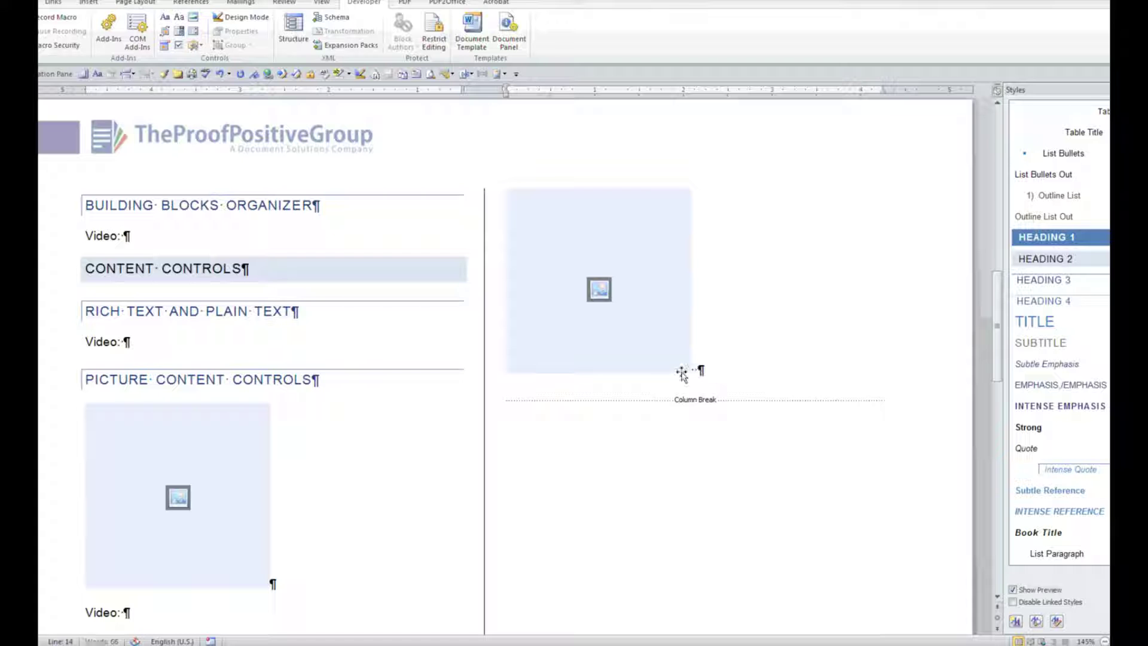
{"action": "left_click", "coordinate": [193, 19]}
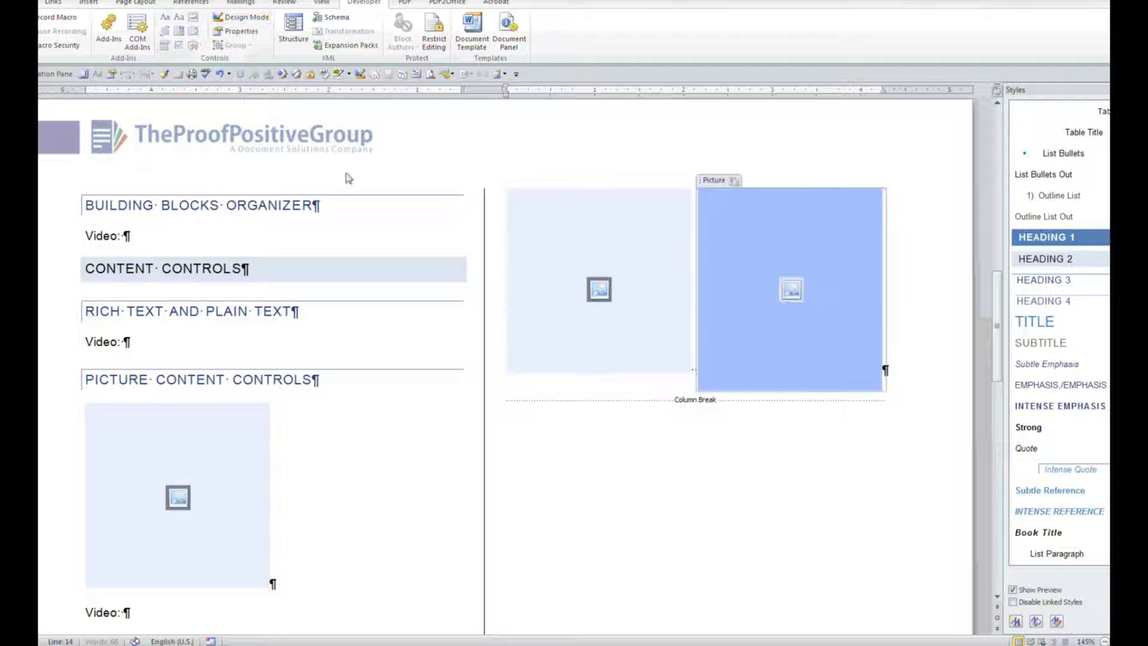
{"action": "left_click", "coordinate": [890, 441]}
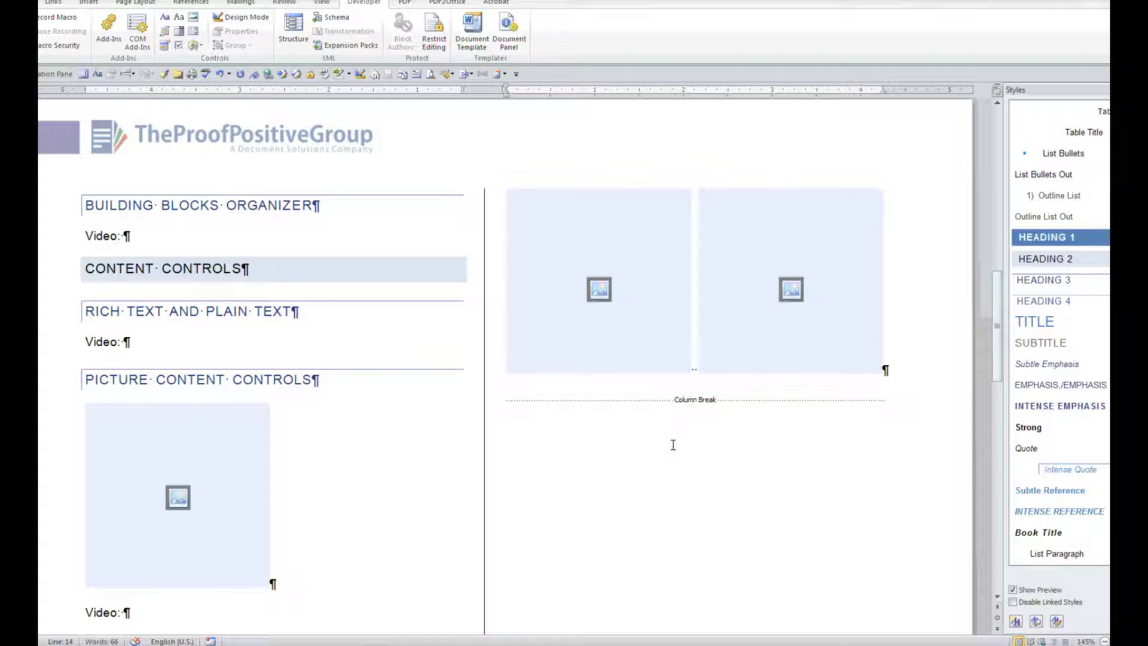
- Resize the second picture content control so that it is slightly smaller and fits beside the first one
{"action": "left_click", "coordinate": [887, 370]}
{"action": "left_click", "coordinate": [829, 349]}
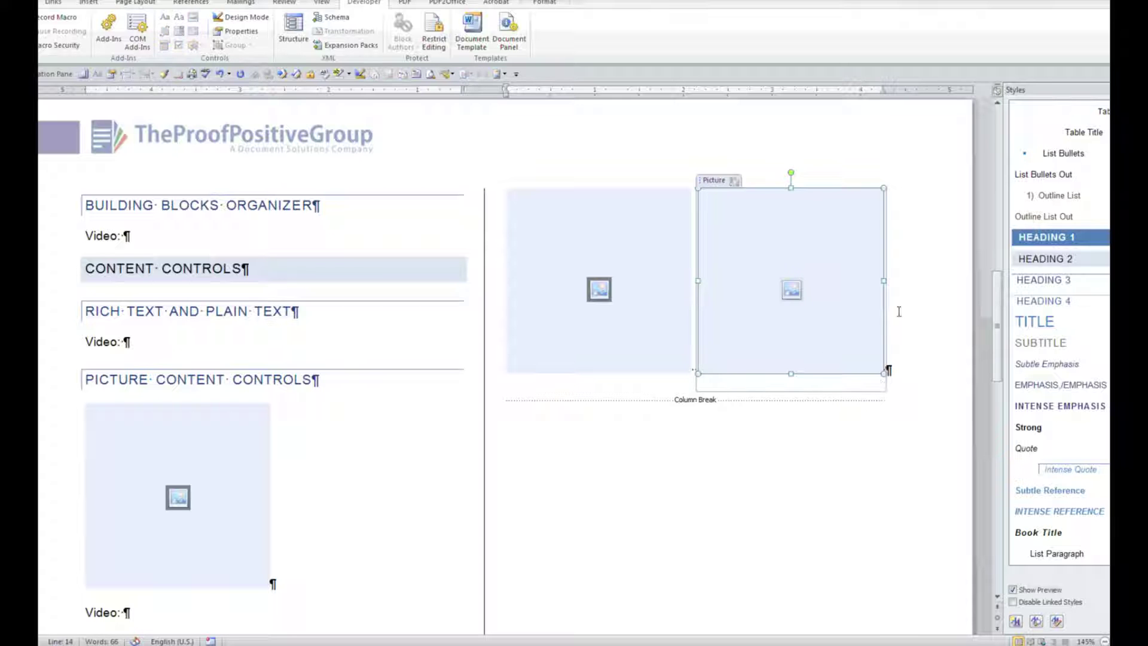
{"action": "left_click_drag", "start_coordinate": [883, 373], "coordinate": [914, 414]}
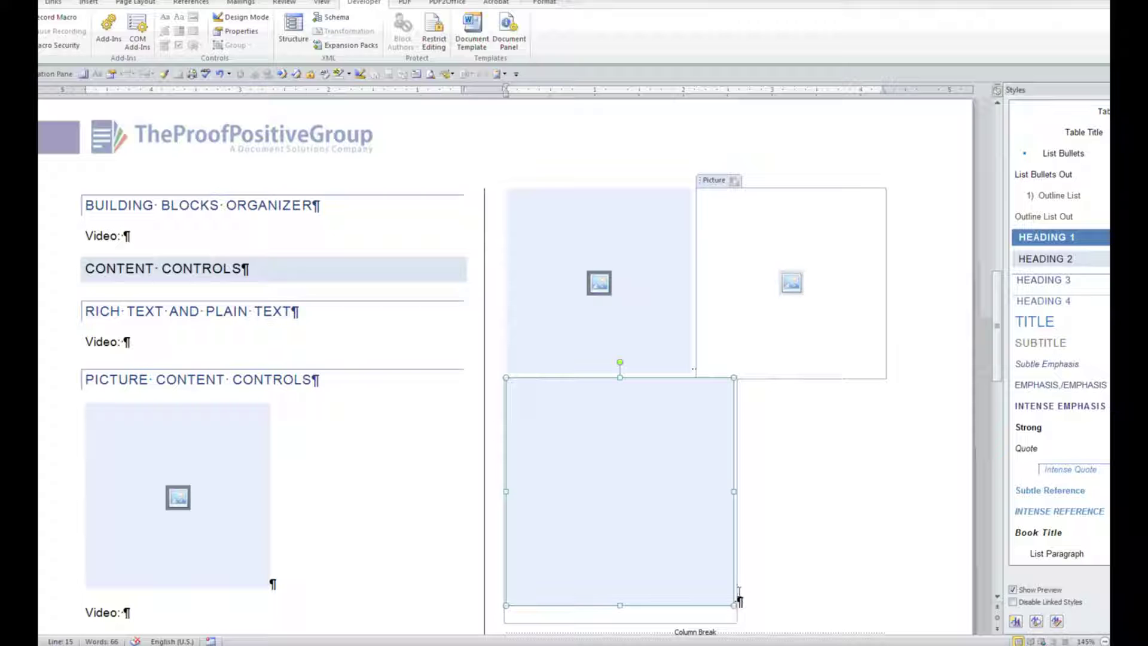
{"action": "left_click_drag", "start_coordinate": [734, 605], "coordinate": [678, 553]}
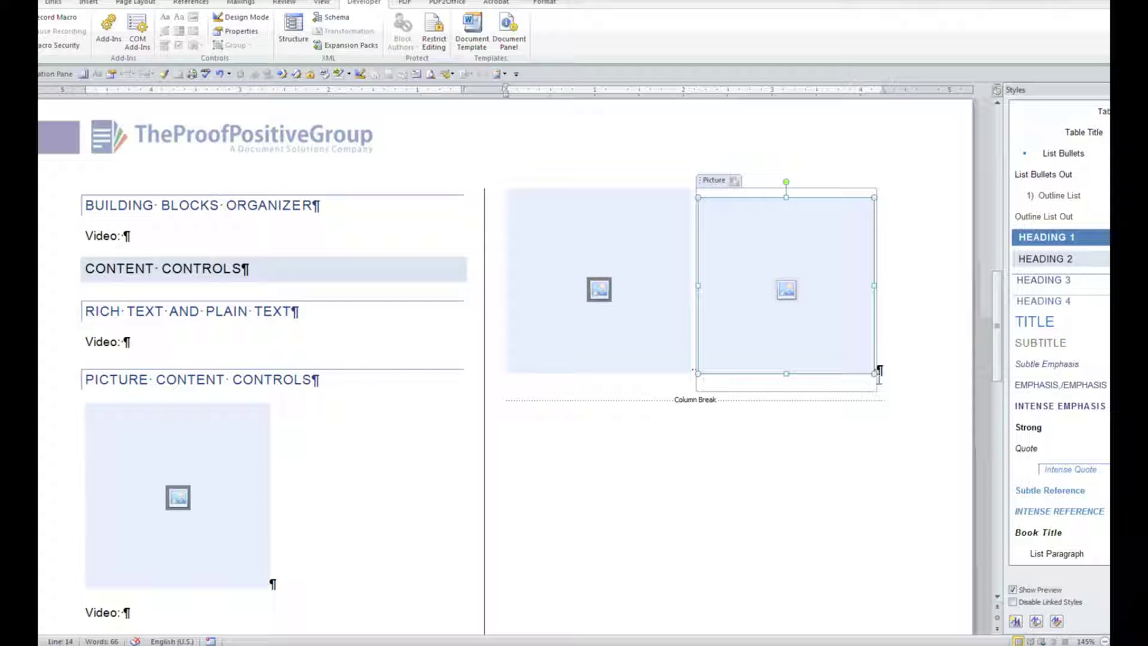
{"action": "left_click_drag", "start_coordinate": [874, 373], "coordinate": [884, 387]}
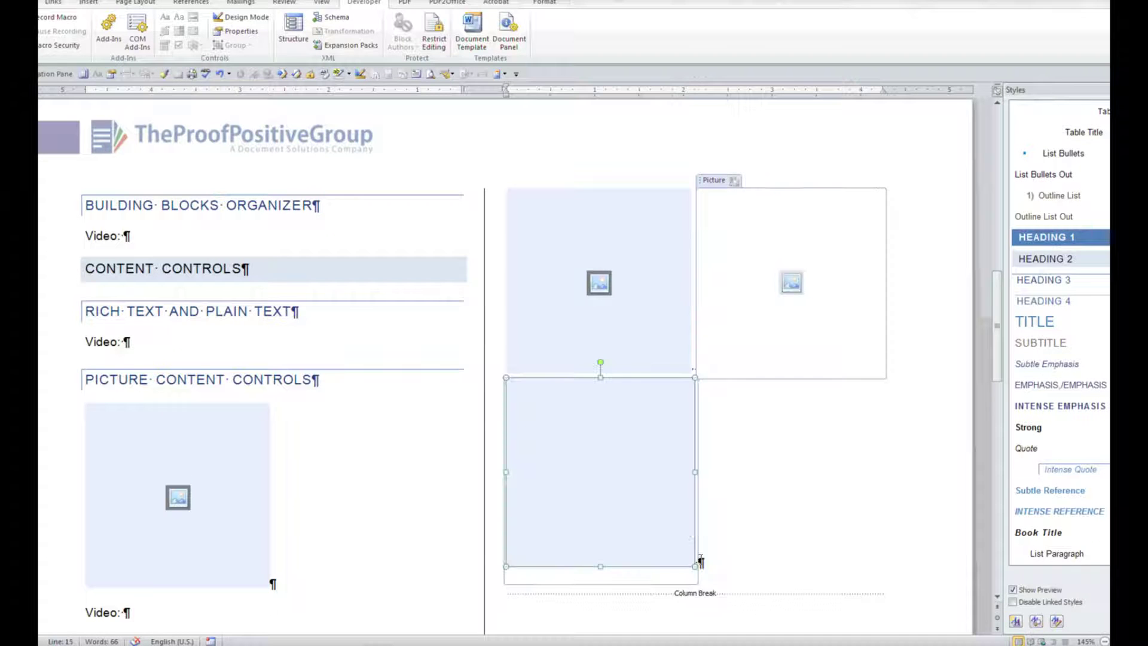
{"action": "left_click_drag", "start_coordinate": [693, 566], "coordinate": [684, 554]}
{"action": "left_click", "coordinate": [771, 520]}
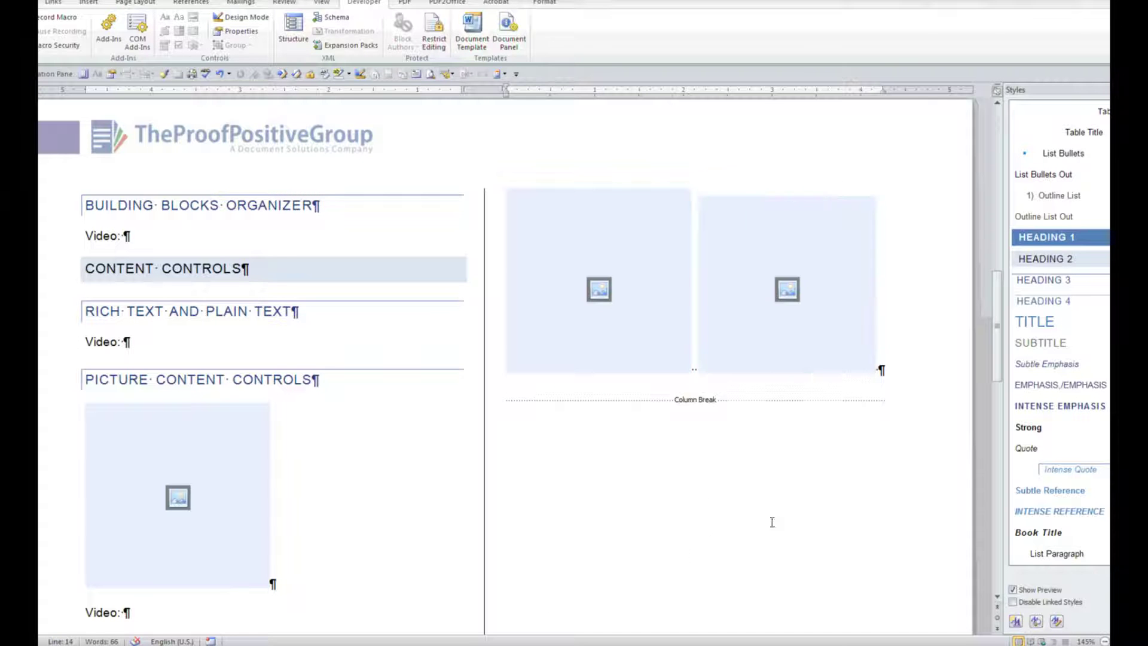
- Shrink the first picture content control slightly to match the size of the second one
{"action": "left_click", "coordinate": [657, 217]}
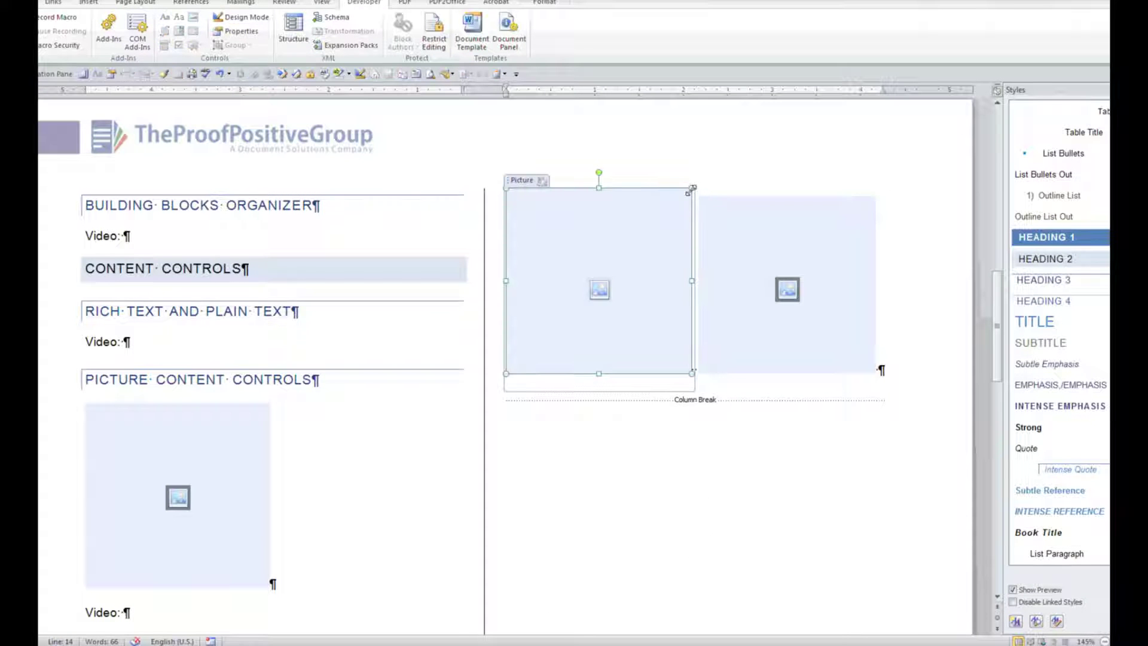
{"action": "left_click_drag", "start_coordinate": [691, 188], "coordinate": [684, 190]}
{"action": "left_click", "coordinate": [804, 210]}
{"action": "left_click", "coordinate": [770, 411]}
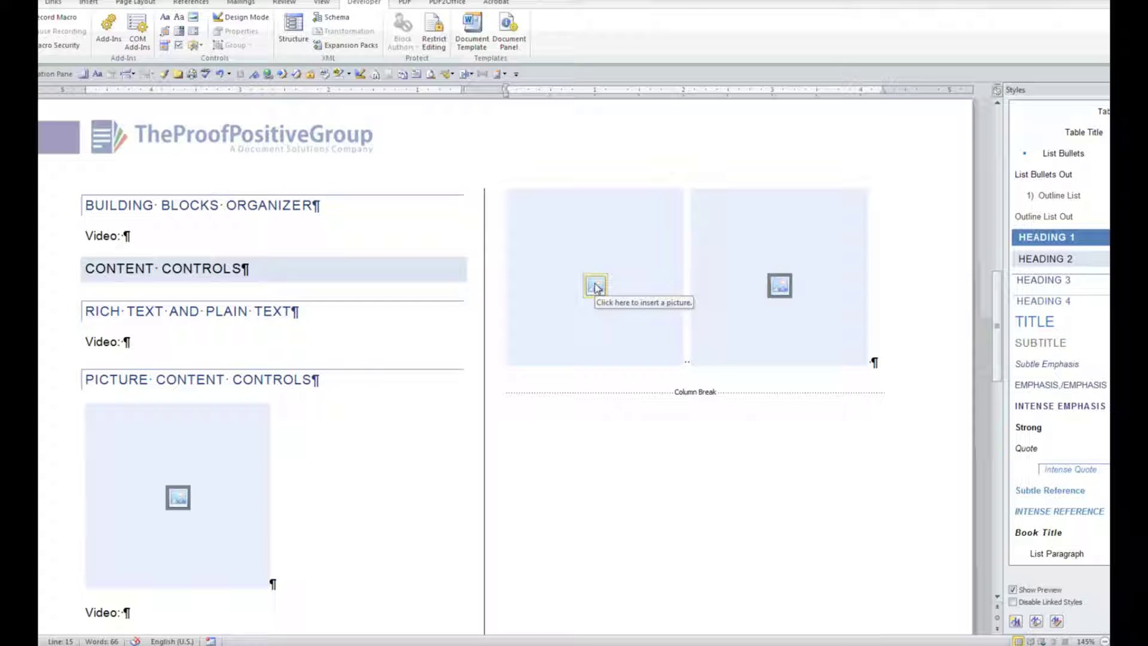
- Title the first picture content control "Headshot large" in its content control properties
{"action": "left_click", "coordinate": [651, 225]}
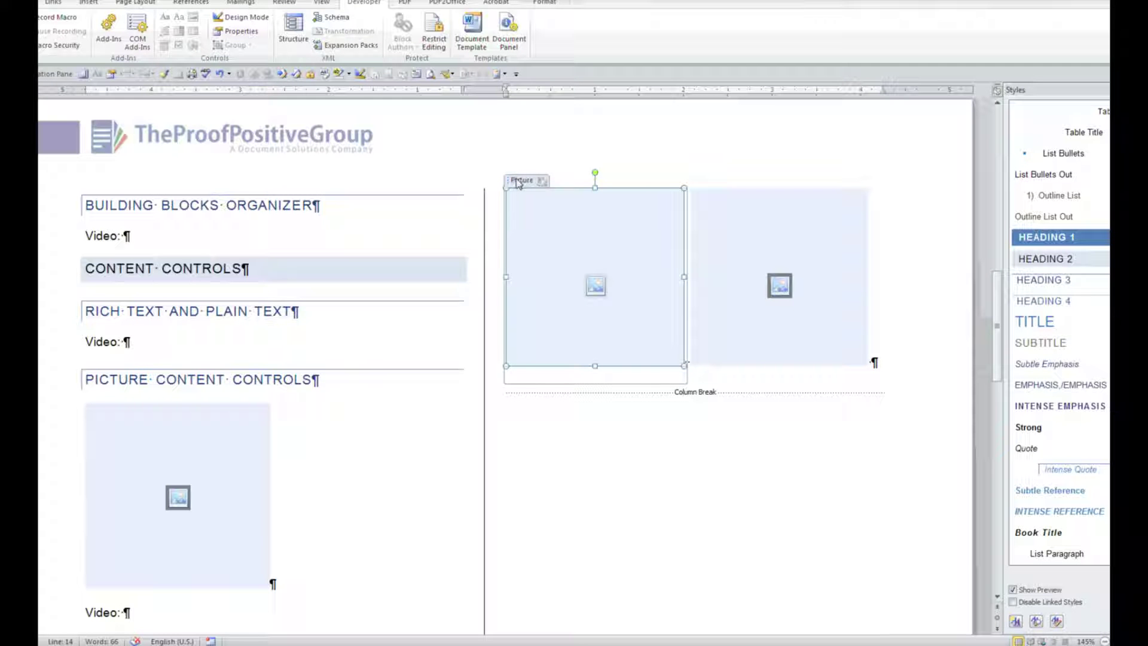
{"action": "left_click", "coordinate": [238, 36]}
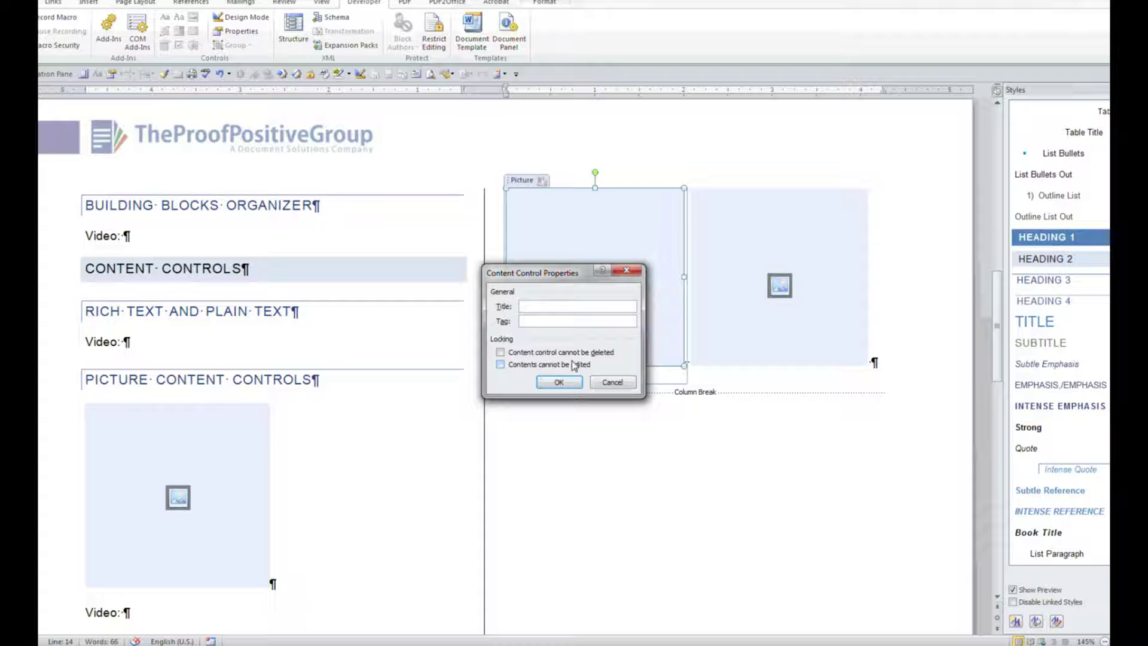
{"action": "type", "text": "Headshoty"}
{"action": "key", "text": "BackSpace"}
{"action": "type", "text": "large"}
{"action": "left_click", "coordinate": [559, 382]}
- Shrink the second picture content control proportionally to about two thirds of the first one's width
{"action": "left_click", "coordinate": [715, 200]}
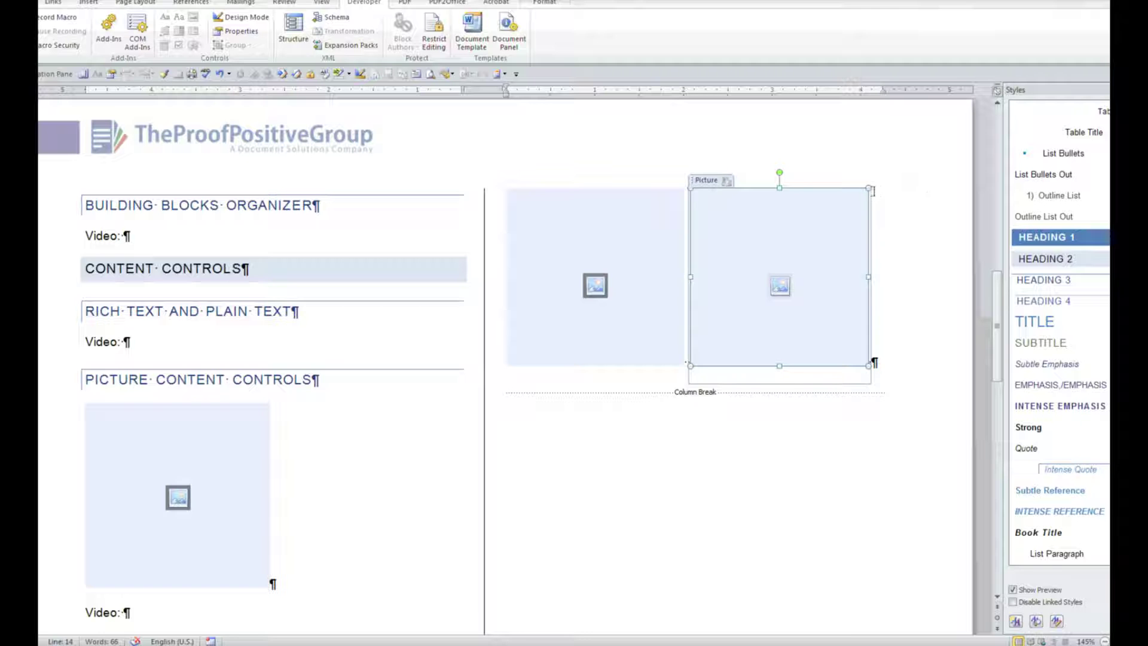
{"action": "left_click_drag", "start_coordinate": [868, 188], "coordinate": [810, 246]}
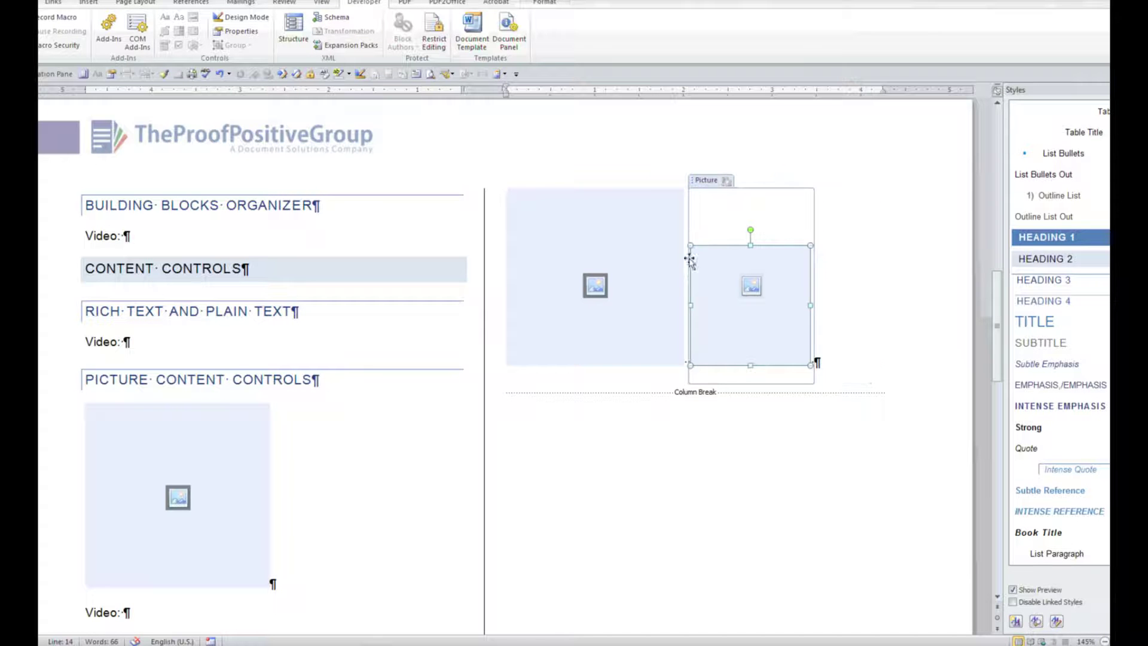
{"action": "left_click", "coordinate": [888, 289]}
- Title the smaller picture content control "Headshot small" in its content control properties
{"action": "left_click", "coordinate": [766, 253]}
{"action": "left_click", "coordinate": [241, 30]}
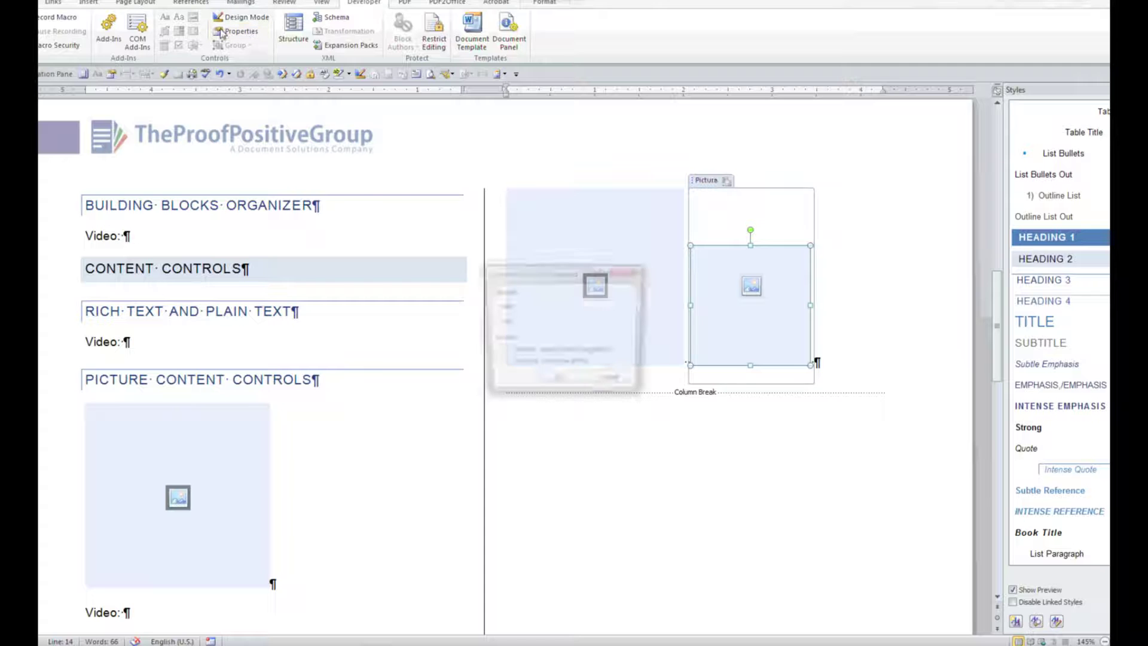
{"action": "type", "text": "Head"}
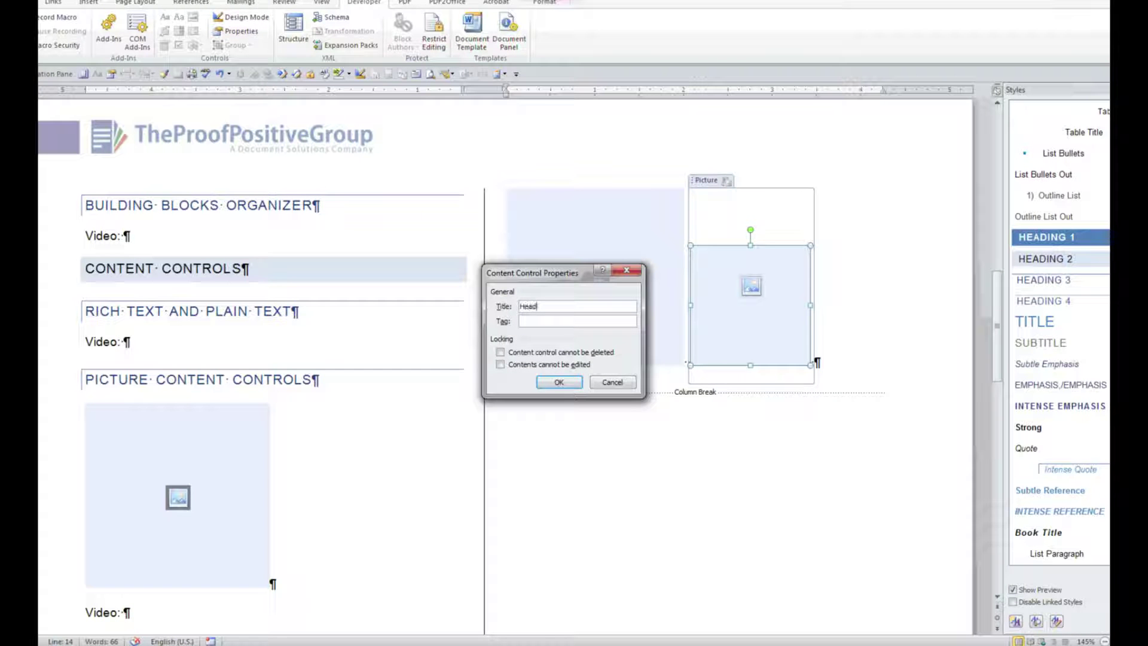
{"action": "type", "text": "shot sinall"}
{"action": "left_click", "coordinate": [559, 382]}
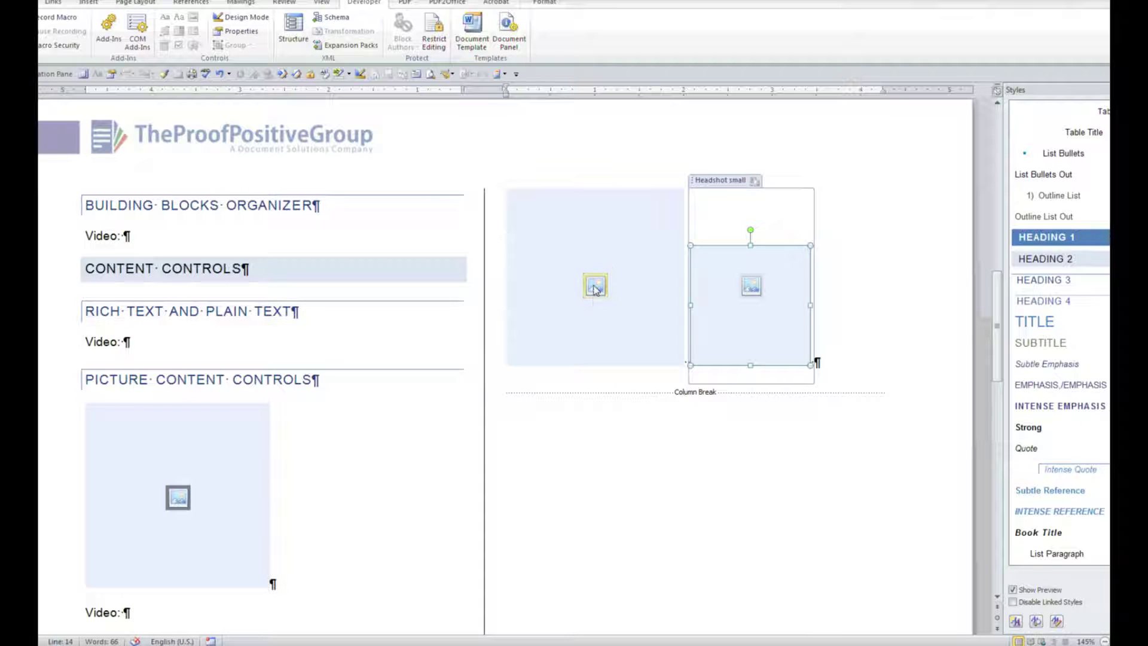
- Insert the image word ver 2.jpg into both the Headshot large and Headshot small content controls
{"action": "left_click", "coordinate": [594, 289]}
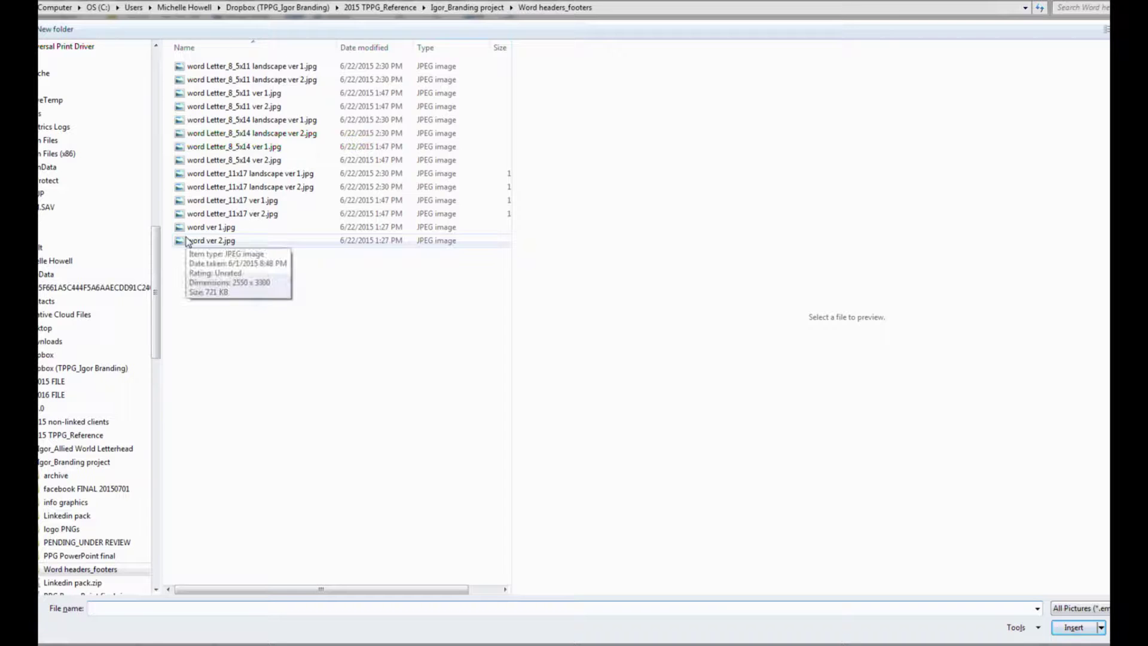
{"action": "double_click", "coordinate": [203, 240]}
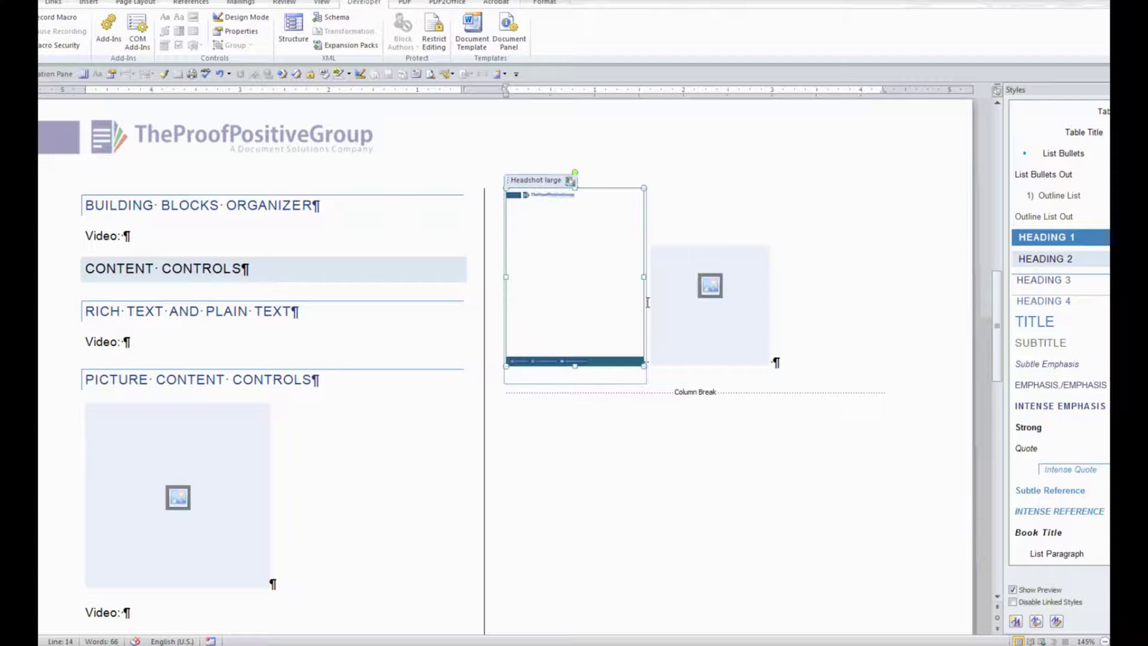
{"action": "left_click", "coordinate": [711, 286]}
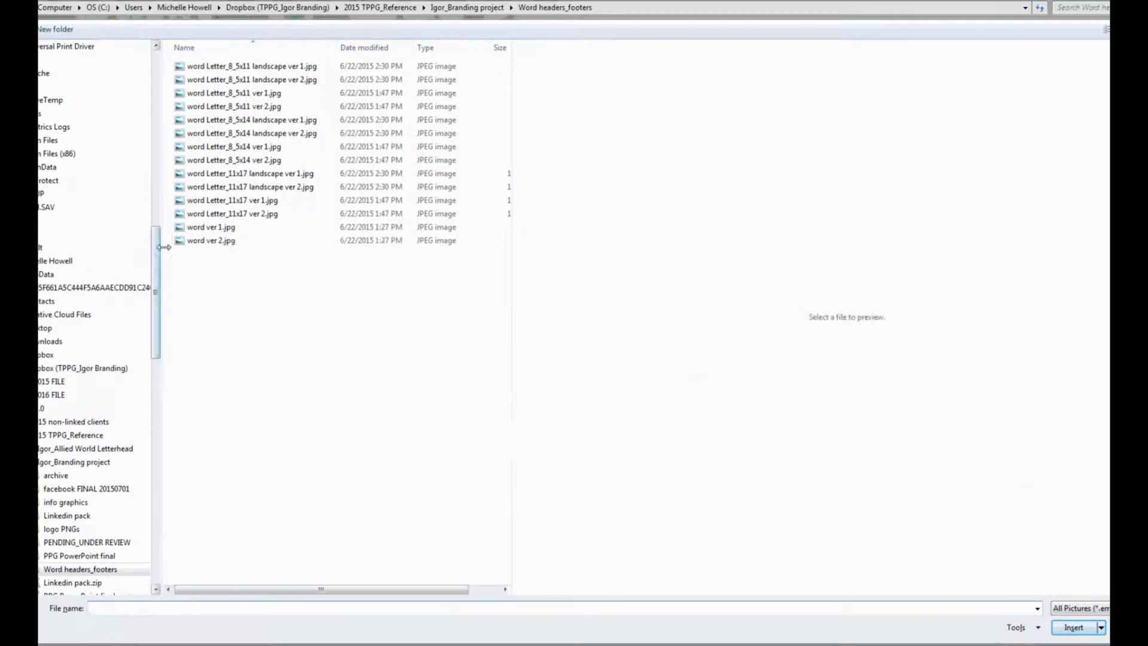
{"action": "double_click", "coordinate": [190, 249]}
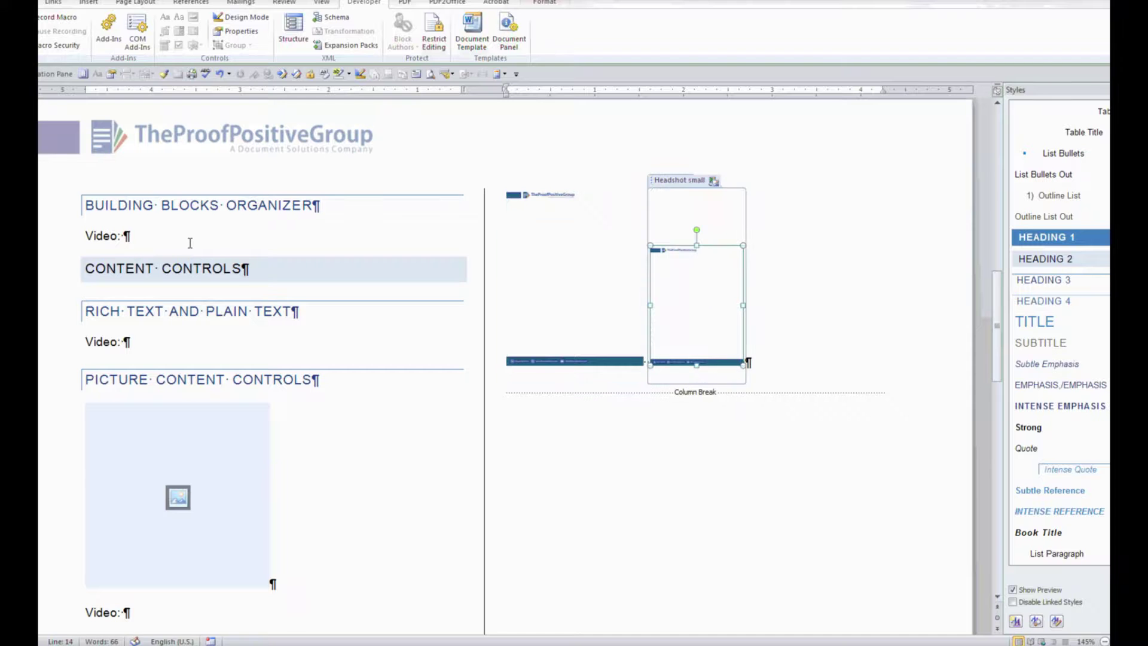
{"action": "left_click", "coordinate": [866, 395]}
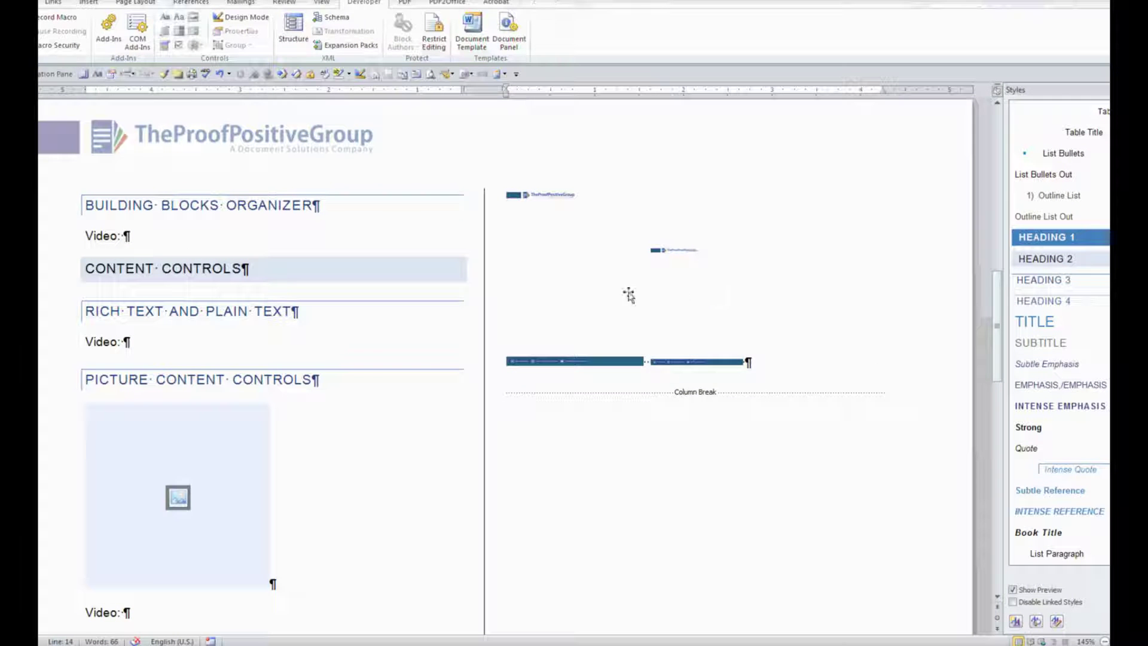
- Lock the Headshot small content control so that its contents cannot be edited
{"action": "left_click", "coordinate": [677, 281]}
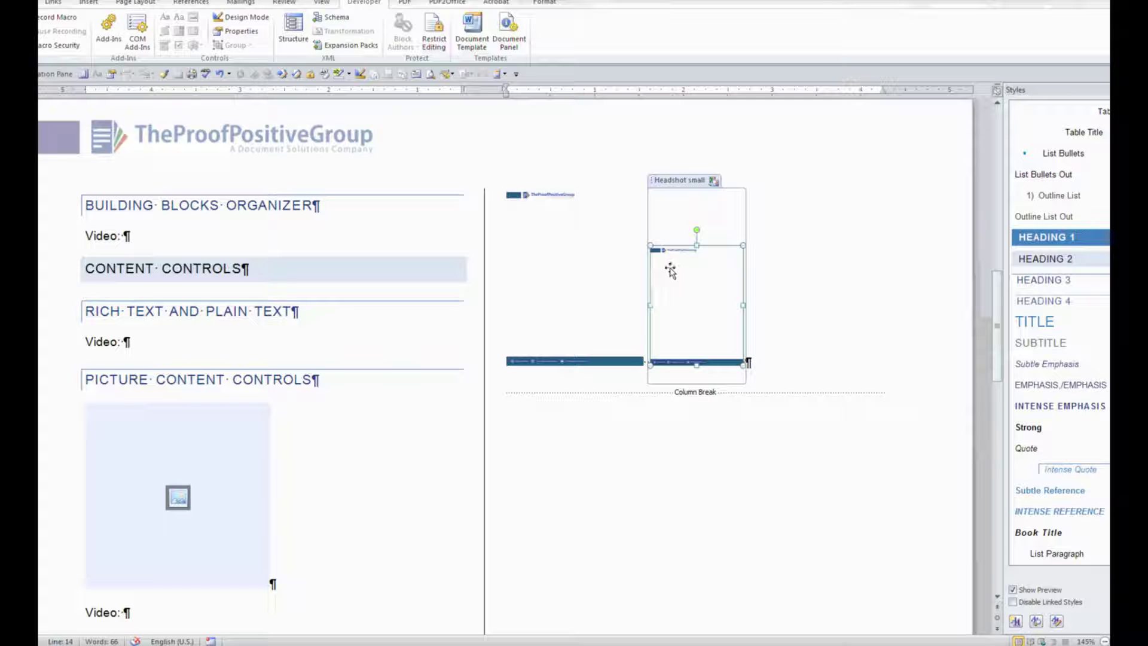
{"action": "left_click", "coordinate": [547, 254]}
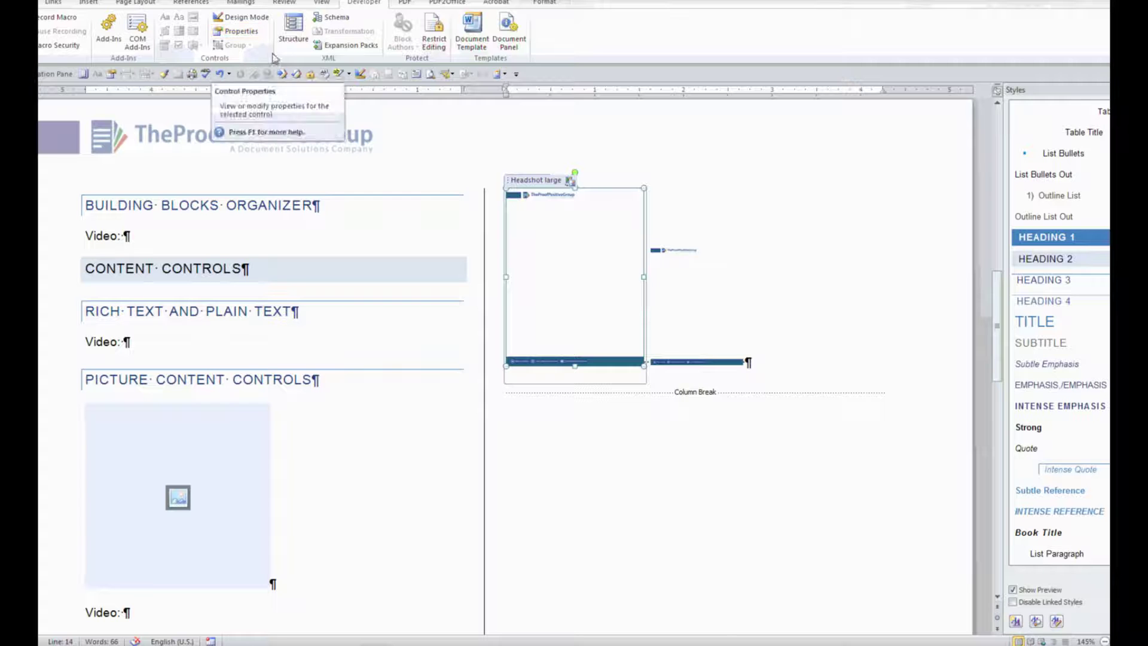
{"action": "left_click", "coordinate": [710, 302]}
{"action": "left_click", "coordinate": [238, 31]}
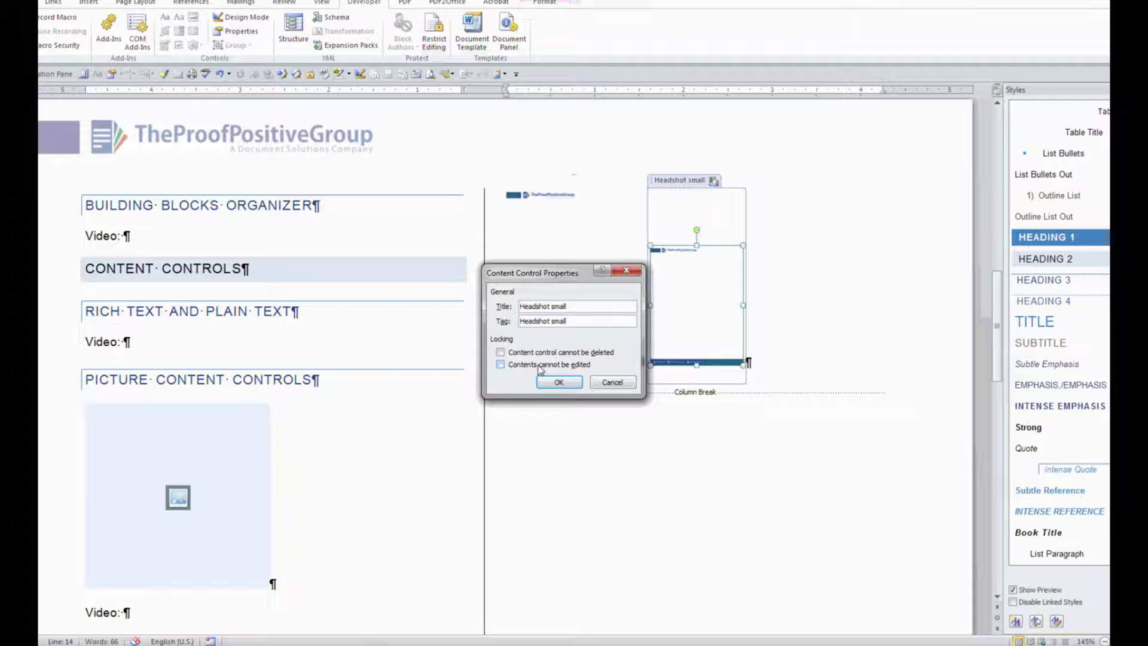
{"action": "left_click", "coordinate": [538, 366]}
{"action": "left_click", "coordinate": [551, 382]}
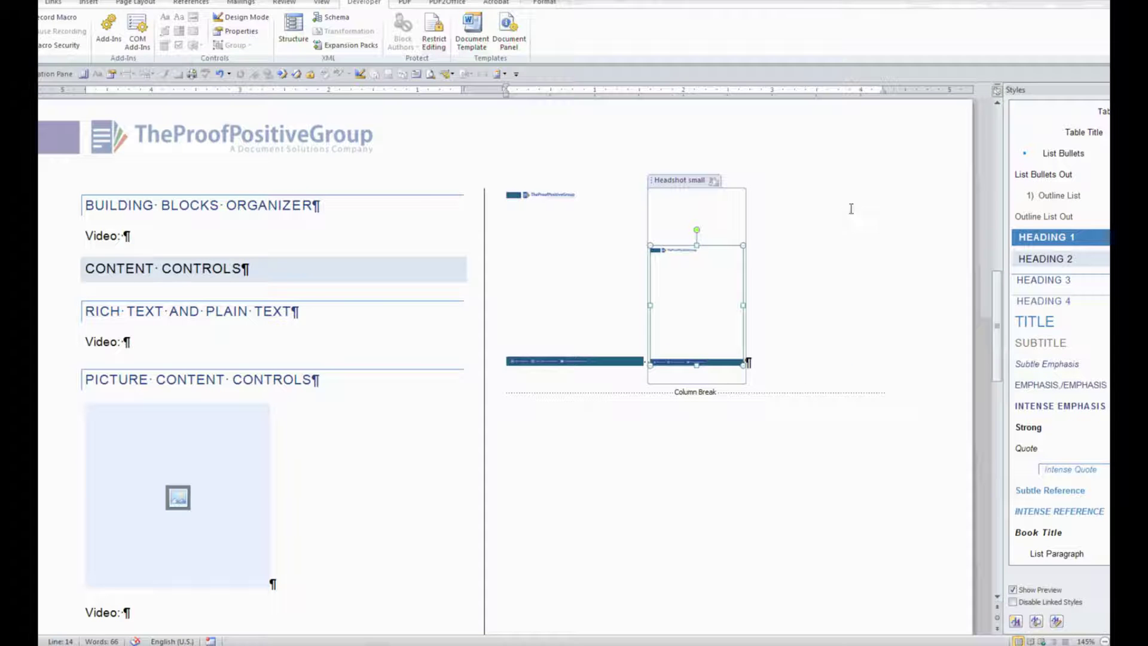
- Try to enlarge and shrink the picture in the locked Headshot small control
{"action": "left_click_drag", "start_coordinate": [742, 245], "coordinate": [863, 221]}
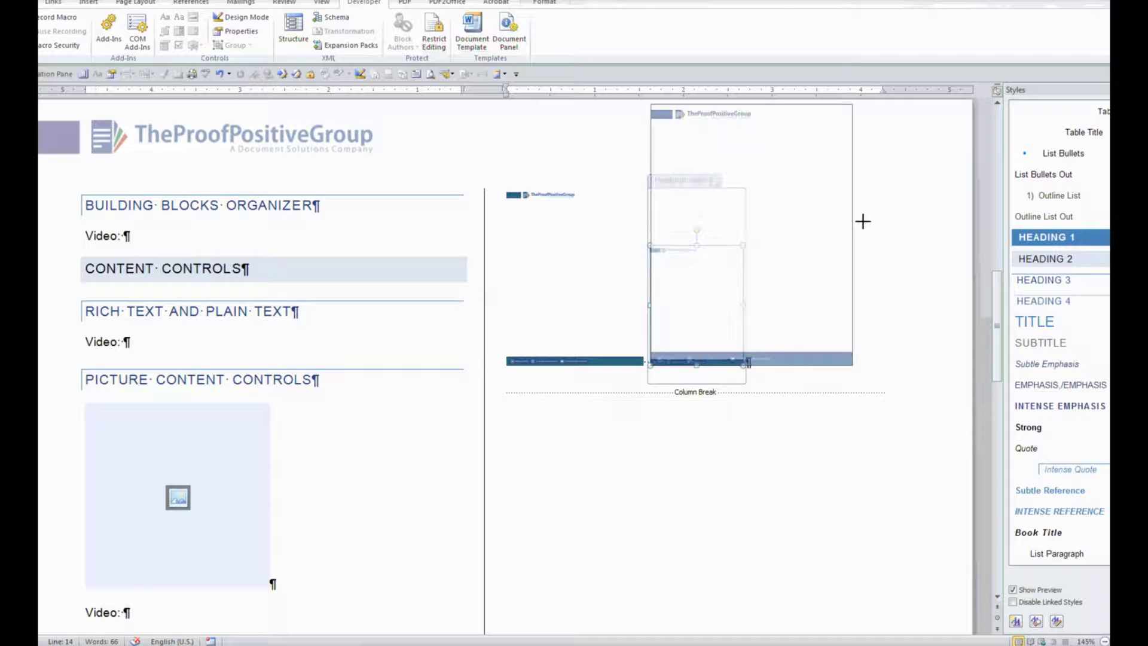
{"action": "left_click_drag", "start_coordinate": [743, 245], "coordinate": [699, 297]}
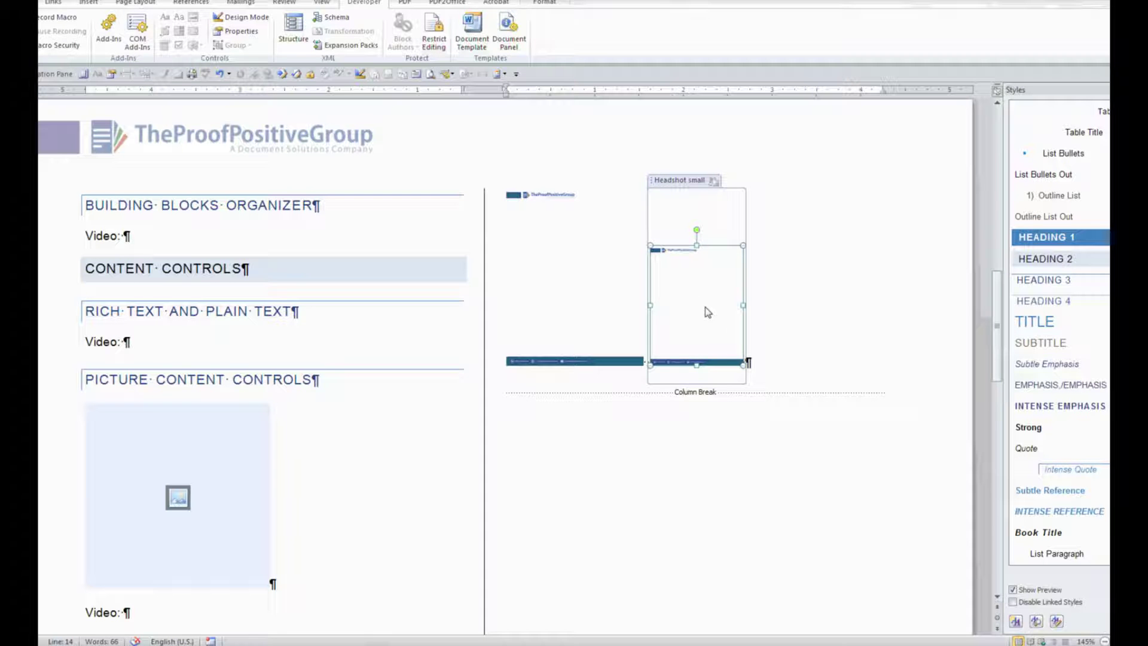
{"action": "left_click_drag", "start_coordinate": [705, 306], "coordinate": [569, 313]}
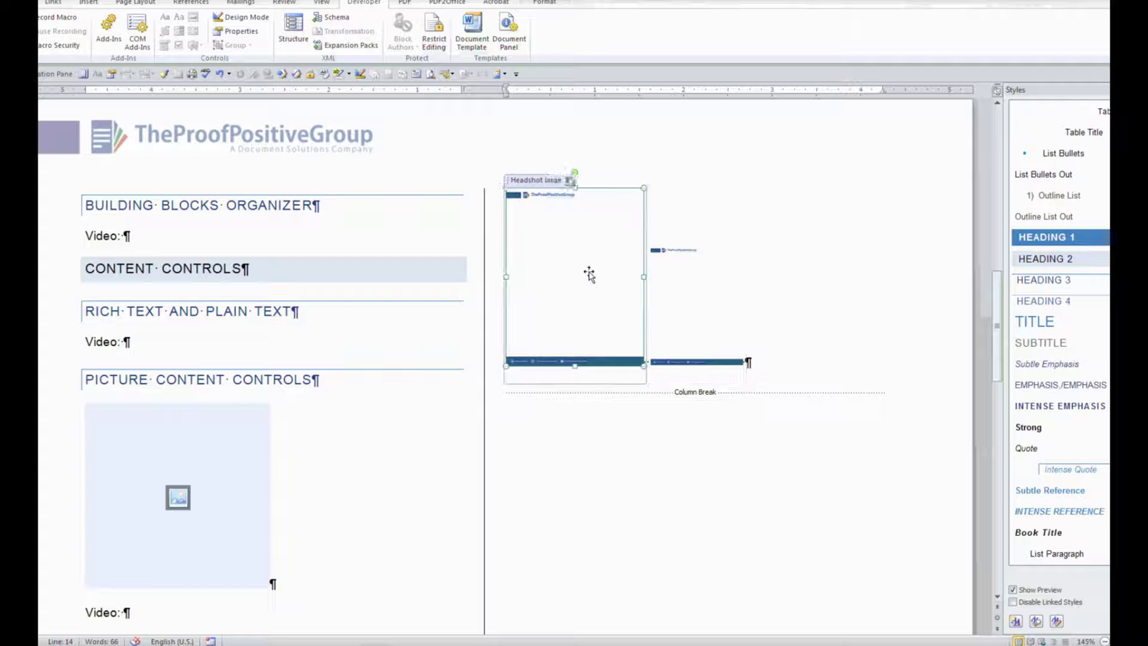
- Check the locking properties of the Headshot large control, enlarge its picture and reverse the enlargement
{"action": "left_click", "coordinate": [235, 31]}
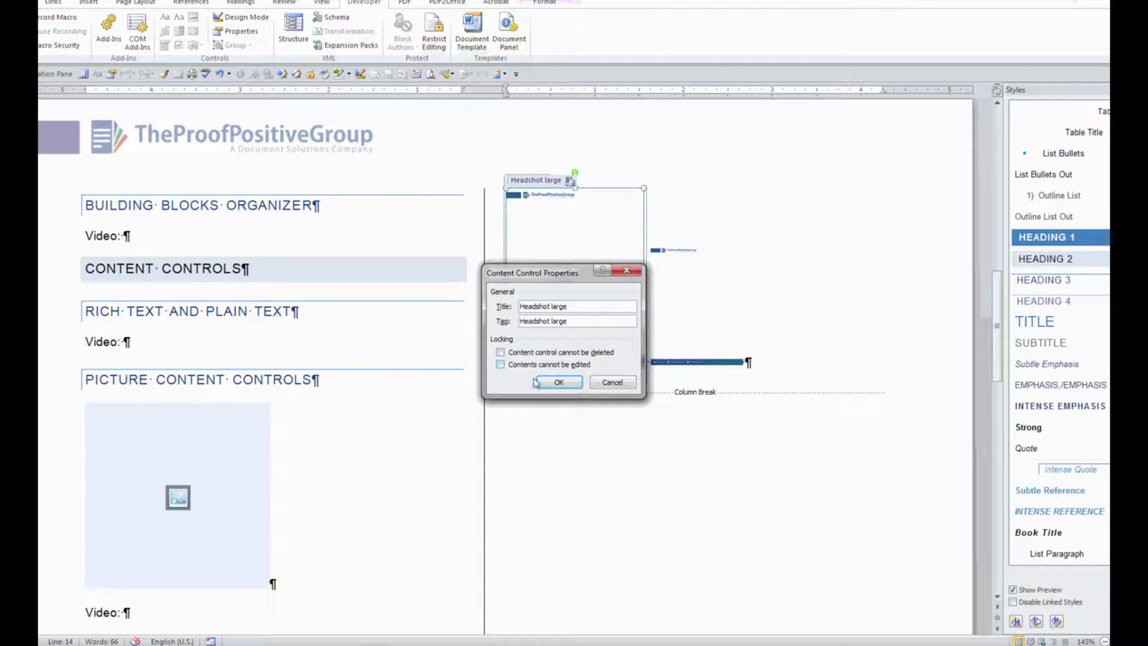
{"action": "left_click", "coordinate": [611, 382]}
{"action": "left_click_drag", "start_coordinate": [645, 187], "coordinate": [702, 179]}
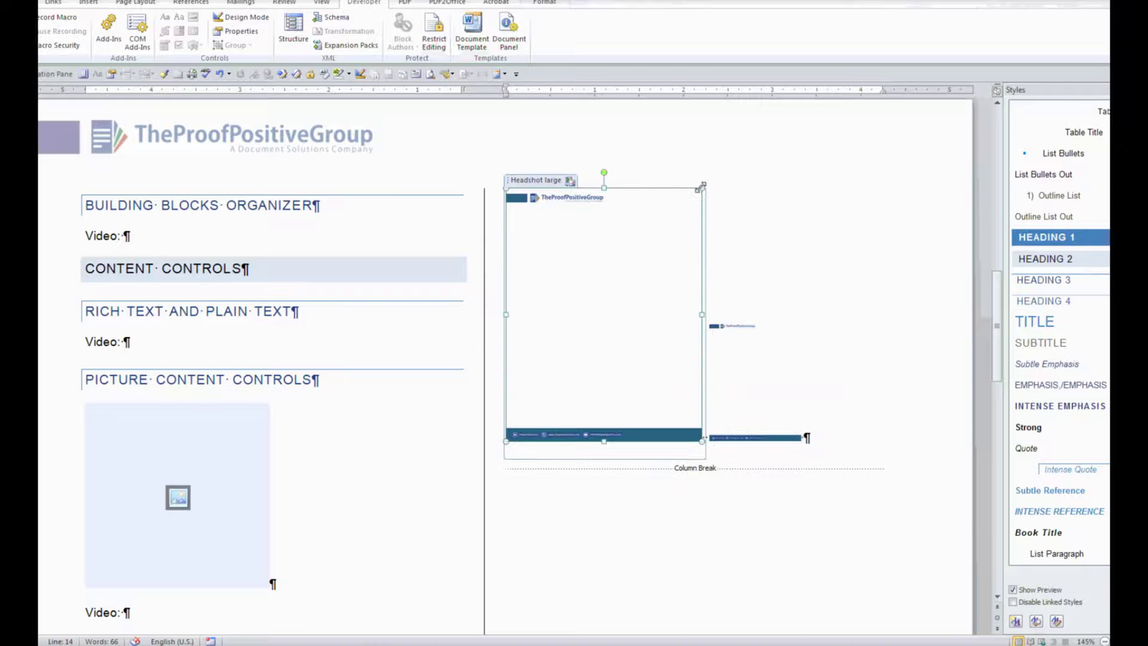
{"action": "key", "text": "ctrl+z"}
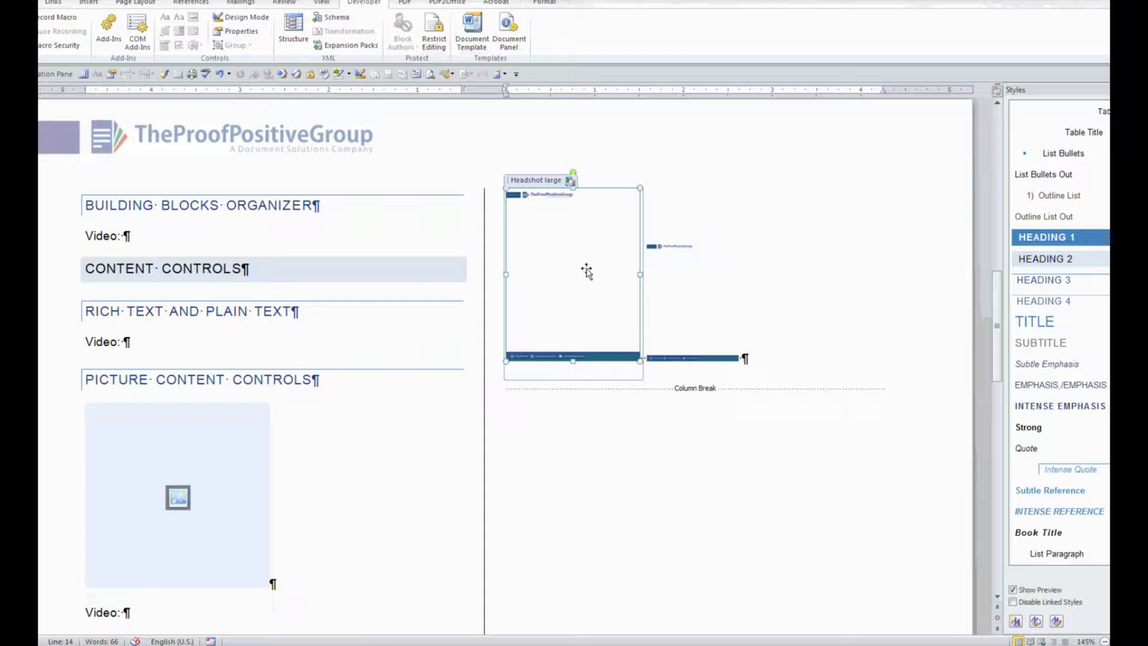
- Apply the Fill crop option to the Headshot large picture and crop its right edge inward to about 1 inch wide
{"action": "left_click", "coordinate": [545, 3]}
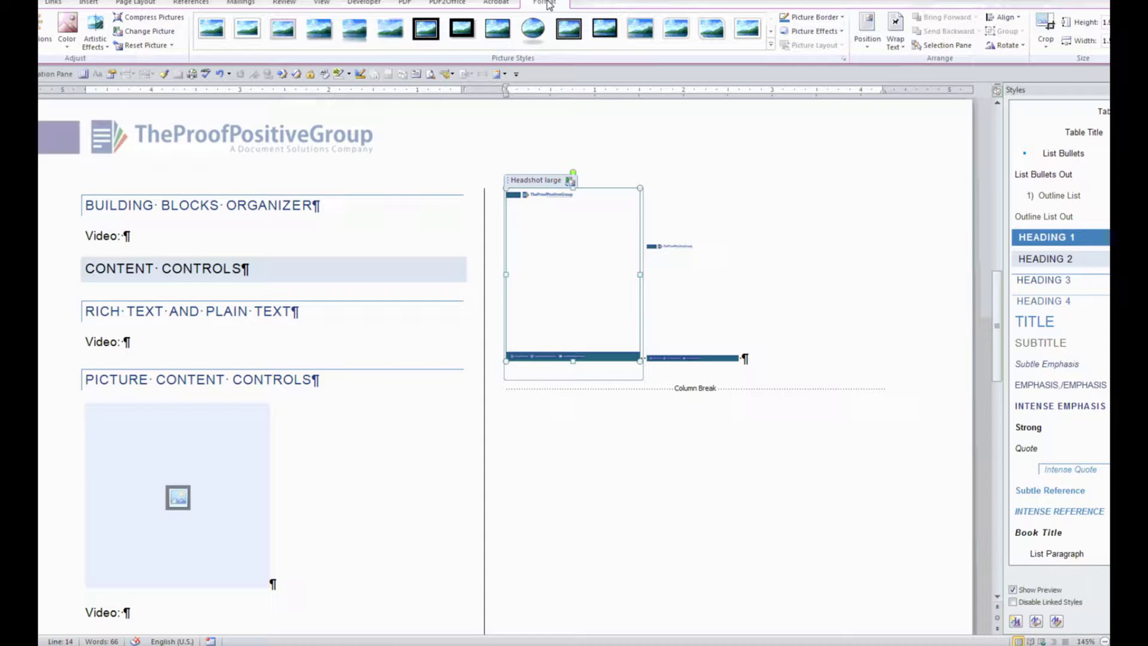
{"action": "left_click", "coordinate": [1043, 46]}
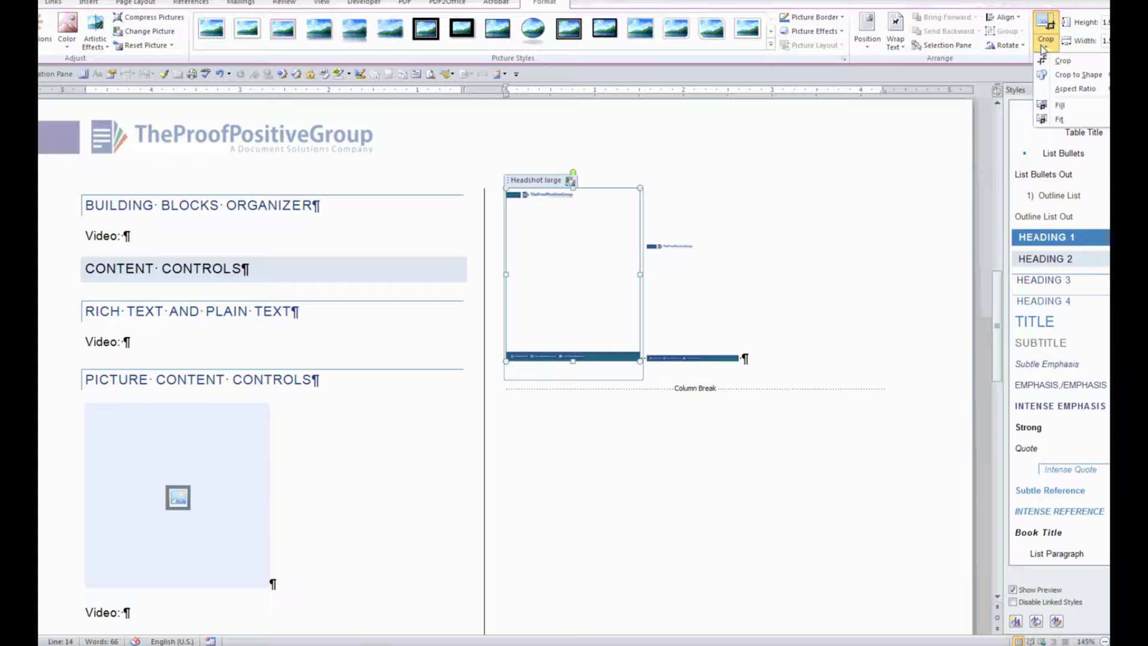
{"action": "left_click", "coordinate": [1071, 104]}
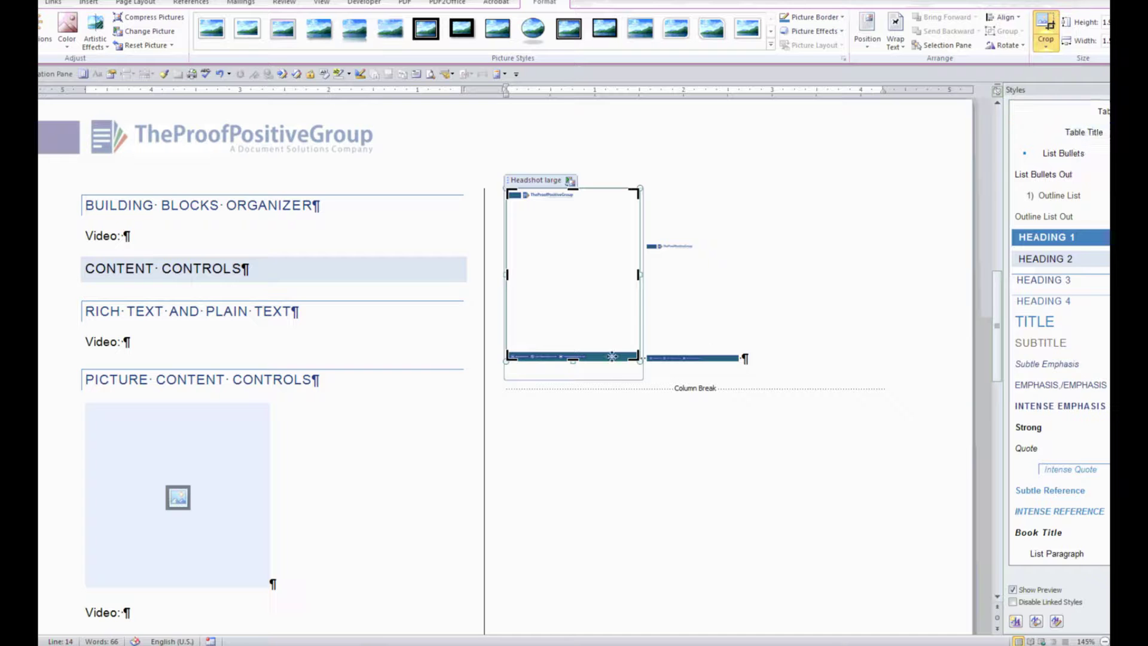
{"action": "left_click", "coordinate": [1045, 47]}
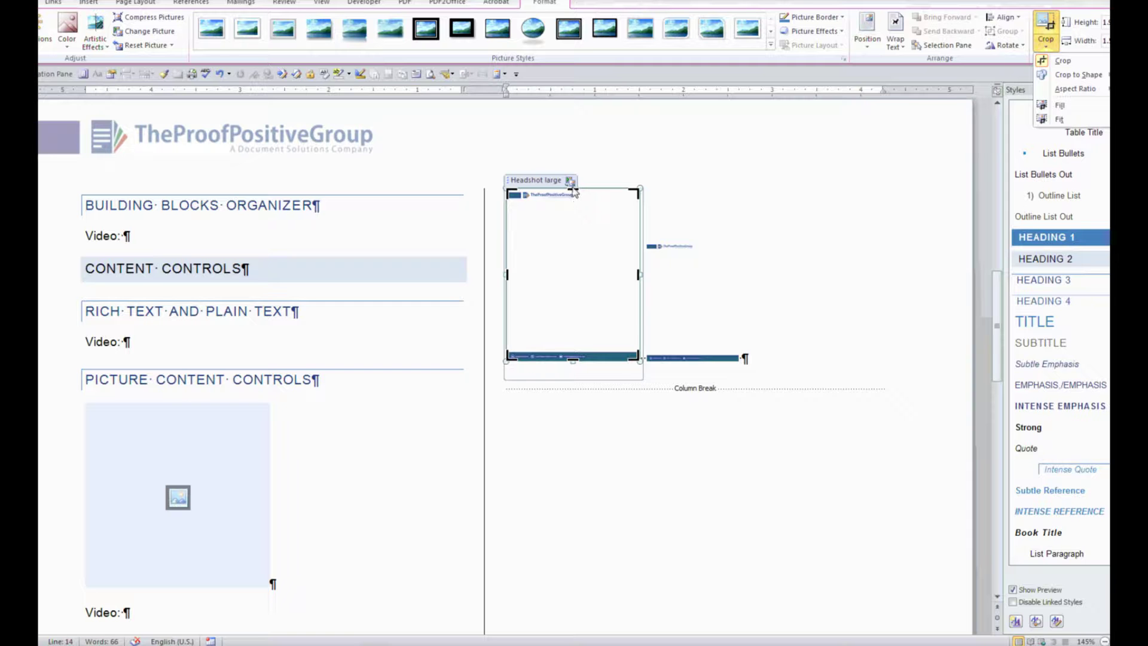
{"action": "left_click_drag", "start_coordinate": [639, 276], "coordinate": [595, 280]}
{"action": "left_click", "coordinate": [615, 472]}
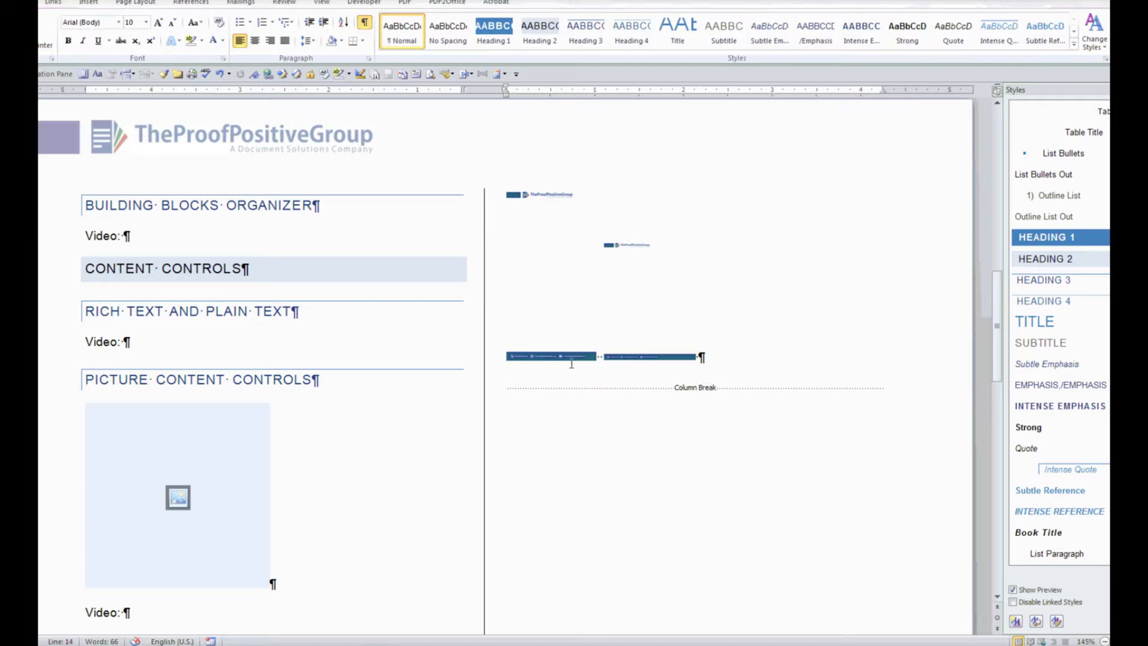
{"action": "left_click", "coordinate": [576, 309]}
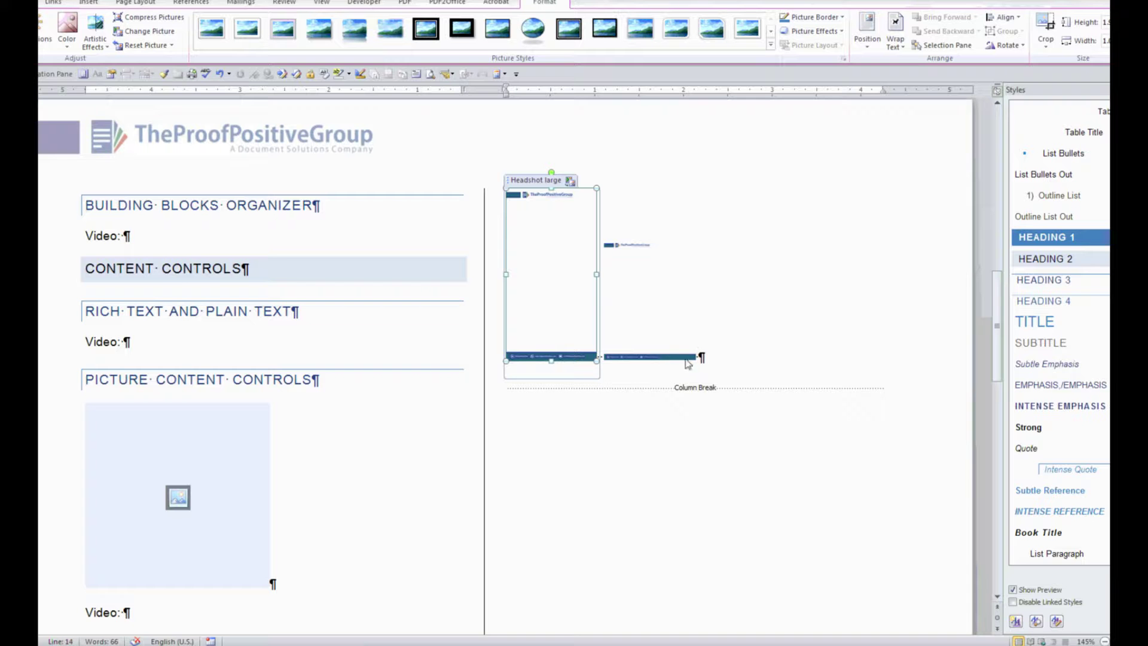
{"action": "left_click", "coordinate": [640, 430]}
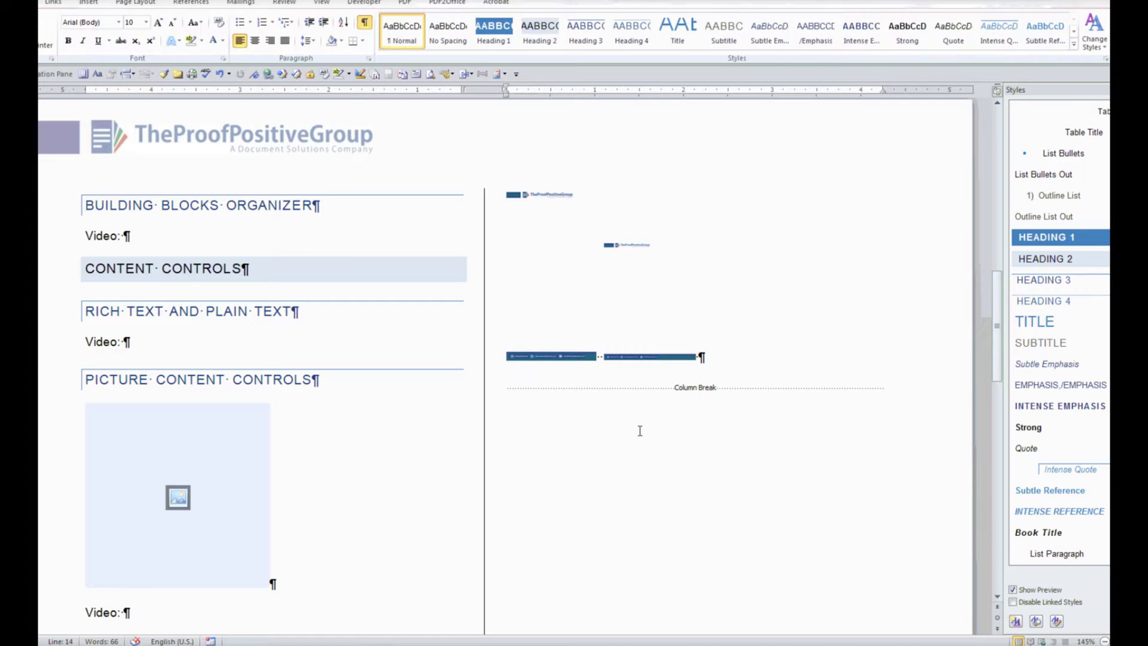
{"action": "left_click", "coordinate": [558, 292]}
{"action": "left_click", "coordinate": [548, 2]}
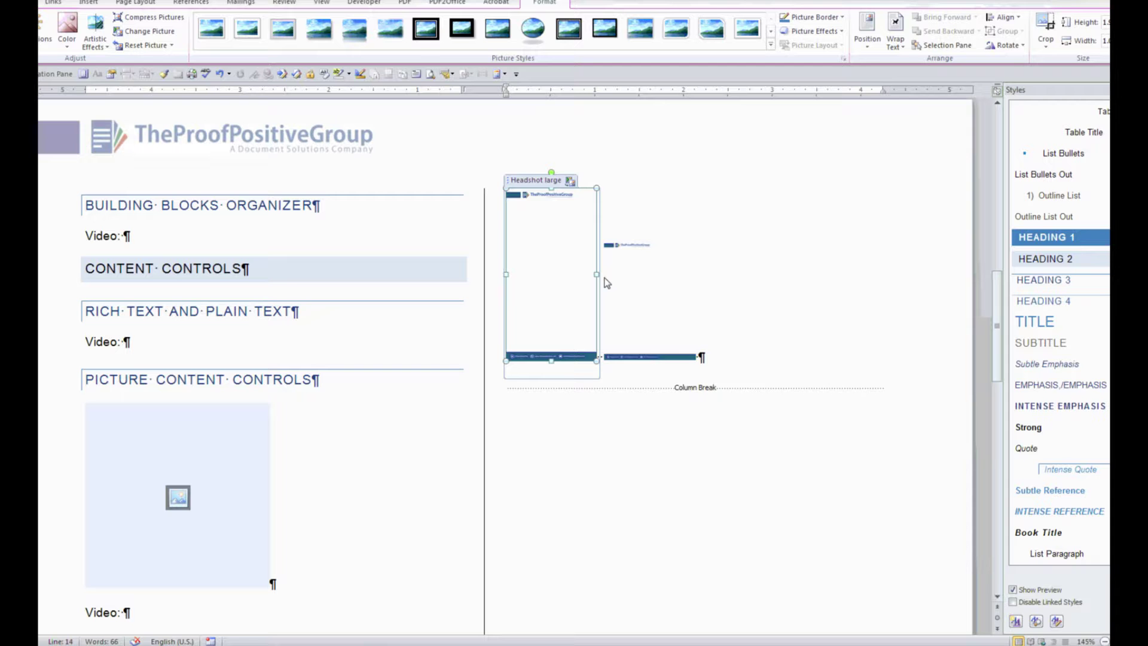
{"action": "left_click", "coordinate": [741, 360]}
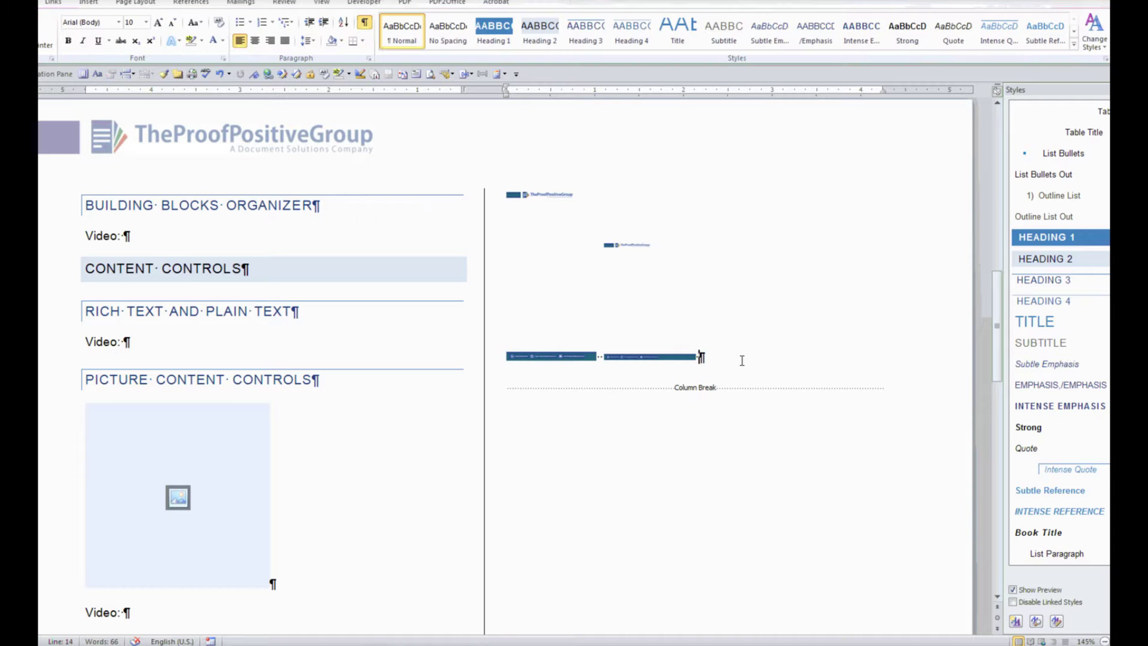